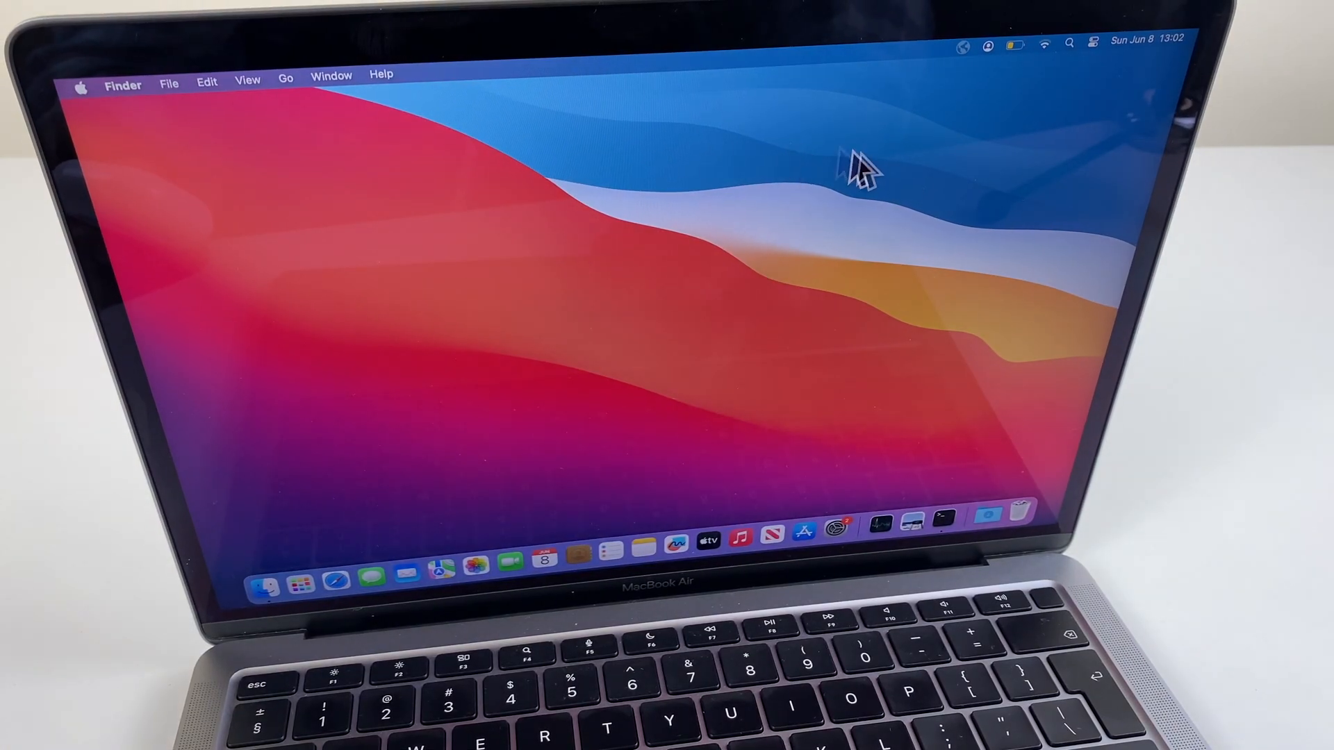
# Turn Bluetooth on from Control Center so the Mac can pair with the AirPods.
pyautogui.click(1093, 43)
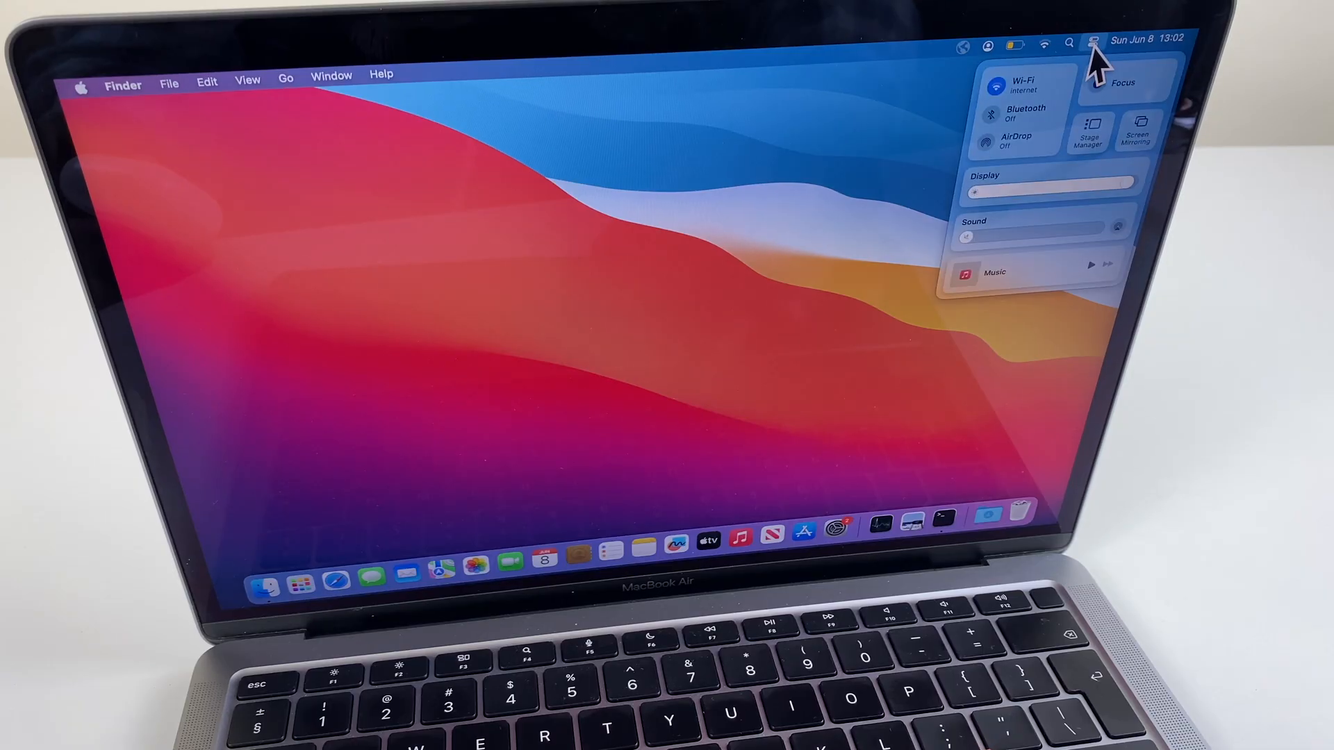
pyautogui.click(991, 115)
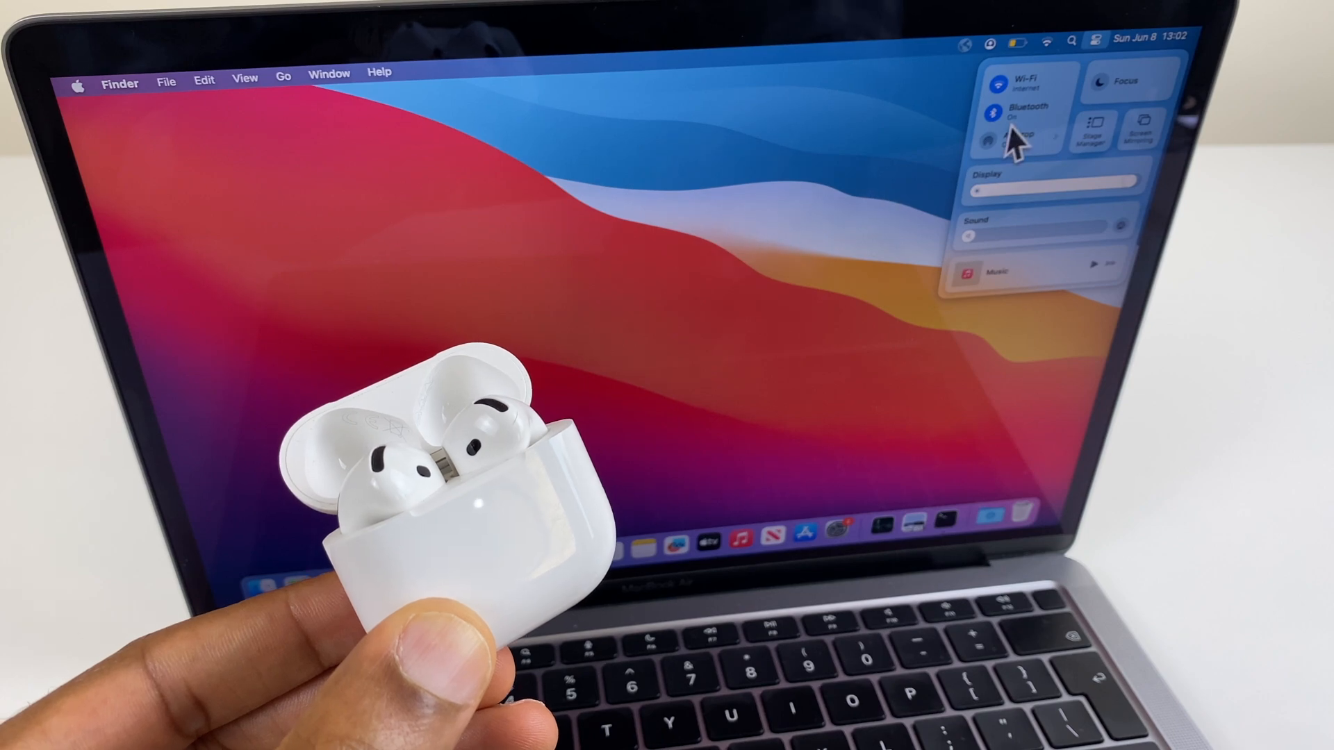
# Show the Bluetooth settings pane with the AirPods connected and dismiss the Hey Siri prompt.
pyautogui.click(1063, 126)
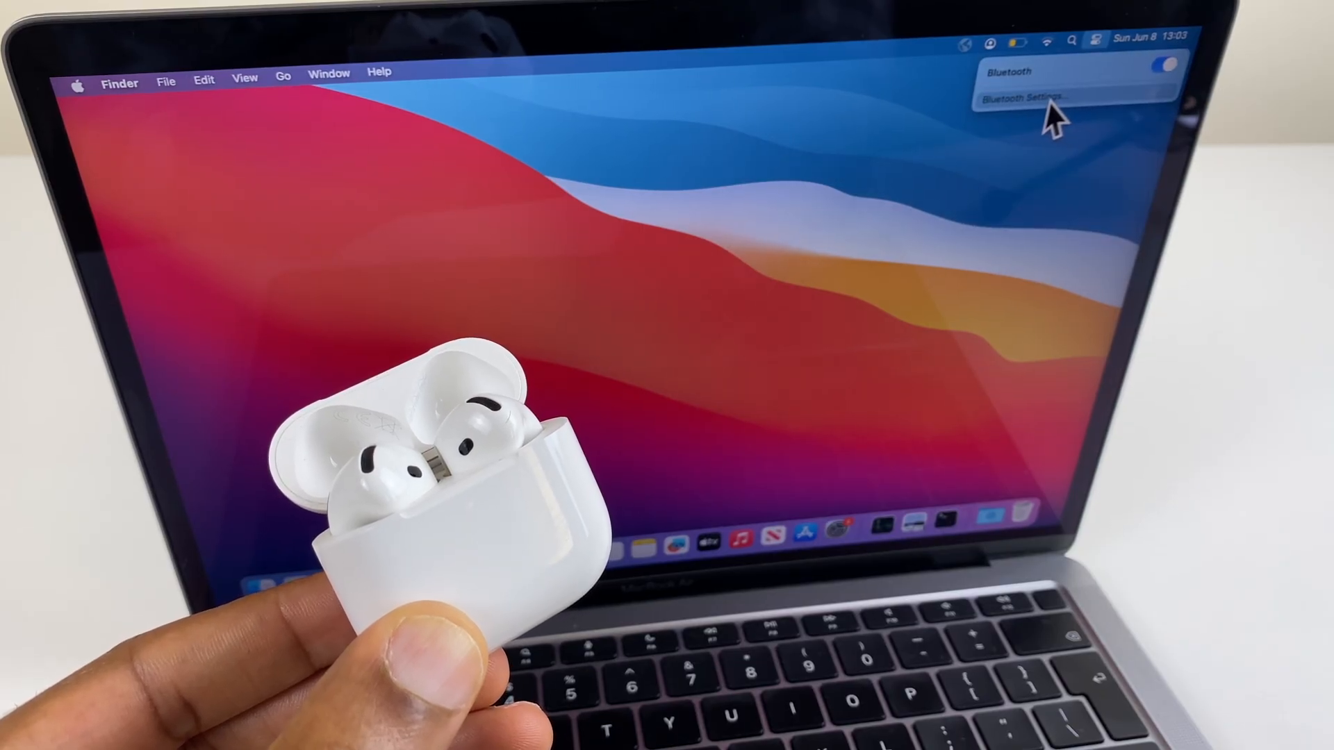
pyautogui.click(1048, 99)
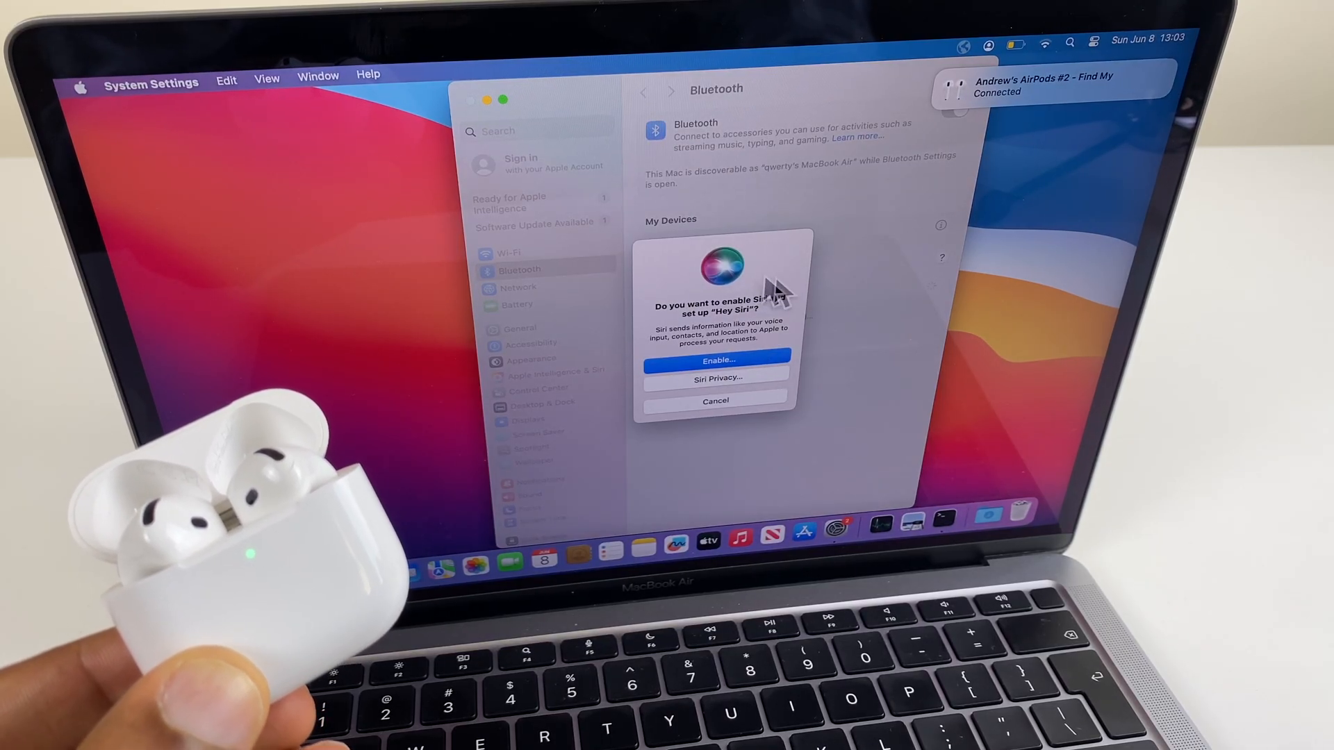
pyautogui.click(731, 399)
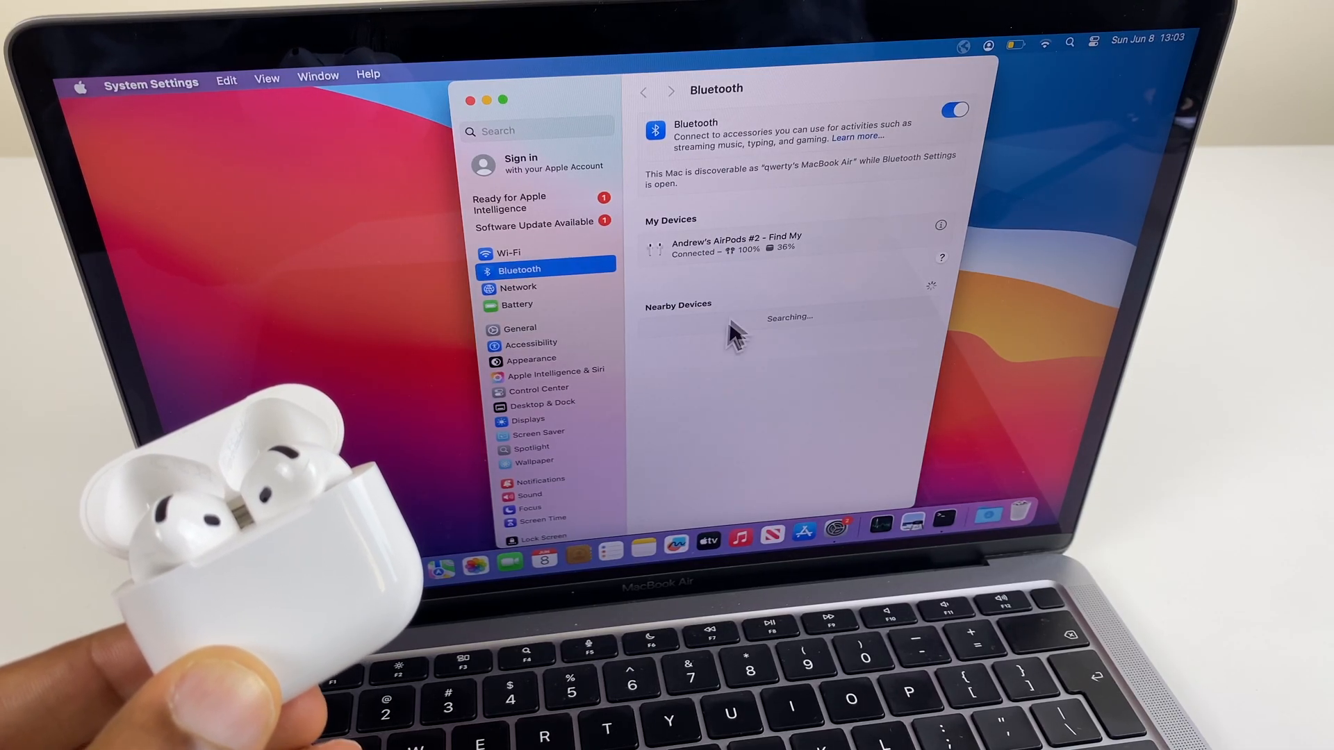
pyautogui.moveTo(734, 246)
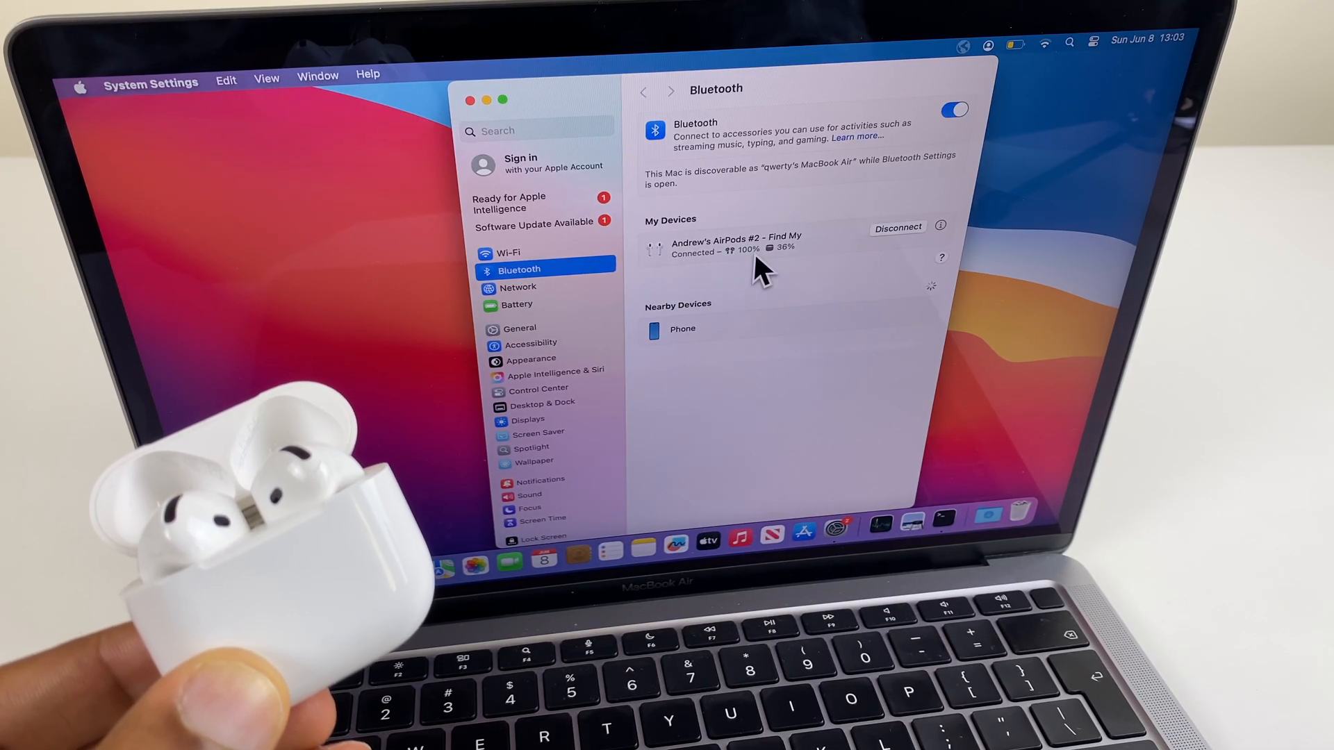
pyautogui.click(941, 227)
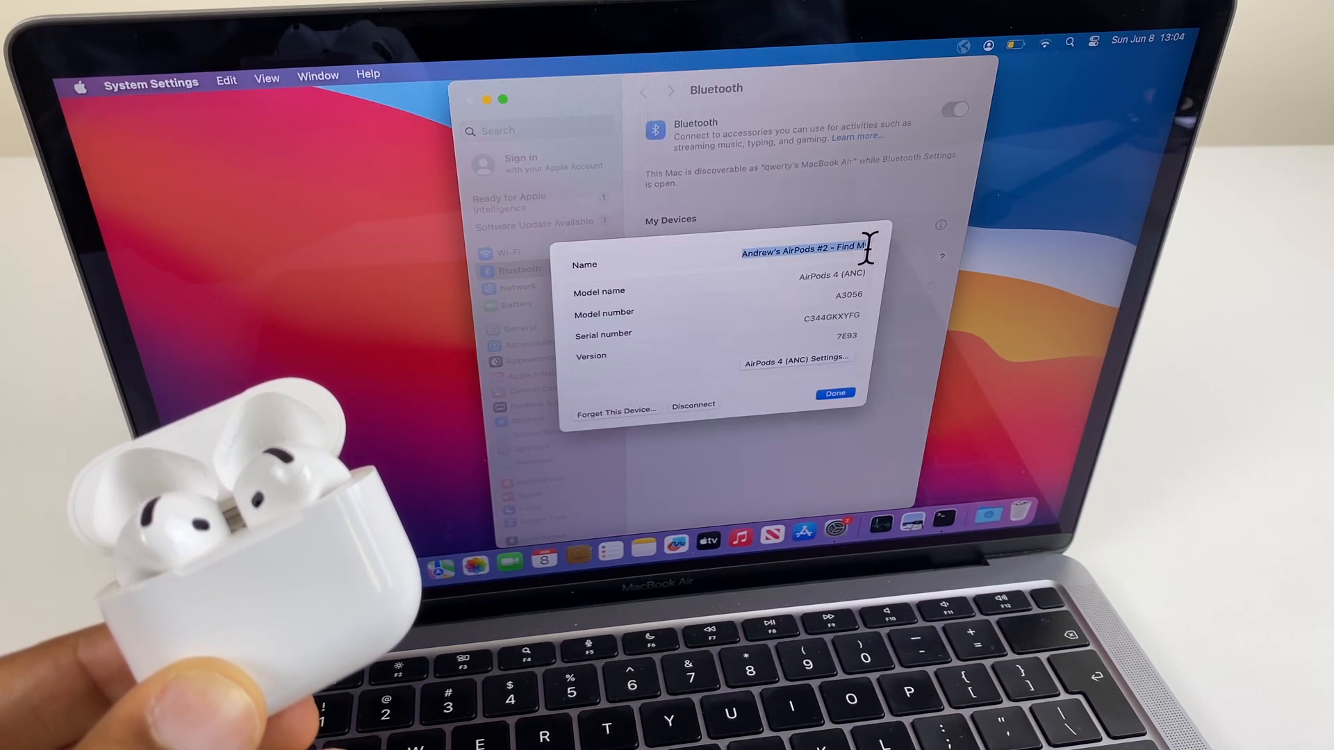
pyautogui.press('BackSpace')
pyautogui.press('BackSpace')
pyautogui.press('BackSpace')
pyautogui.press('BackSpace')
pyautogui.press('BackSpace')
pyautogui.press('BackSpace')
pyautogui.press('BackSpace')
pyautogui.press('BackSpace')
pyautogui.press('BackSpace')
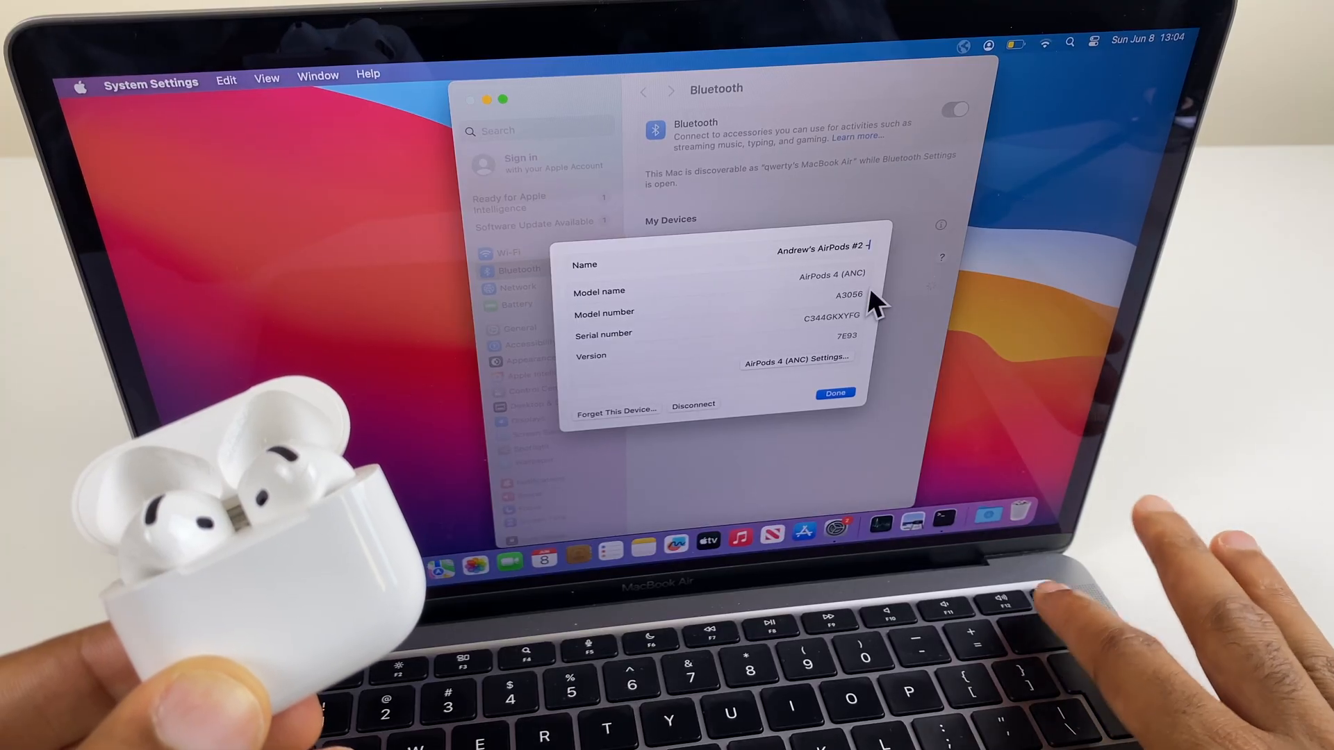
pyautogui.press('Return')
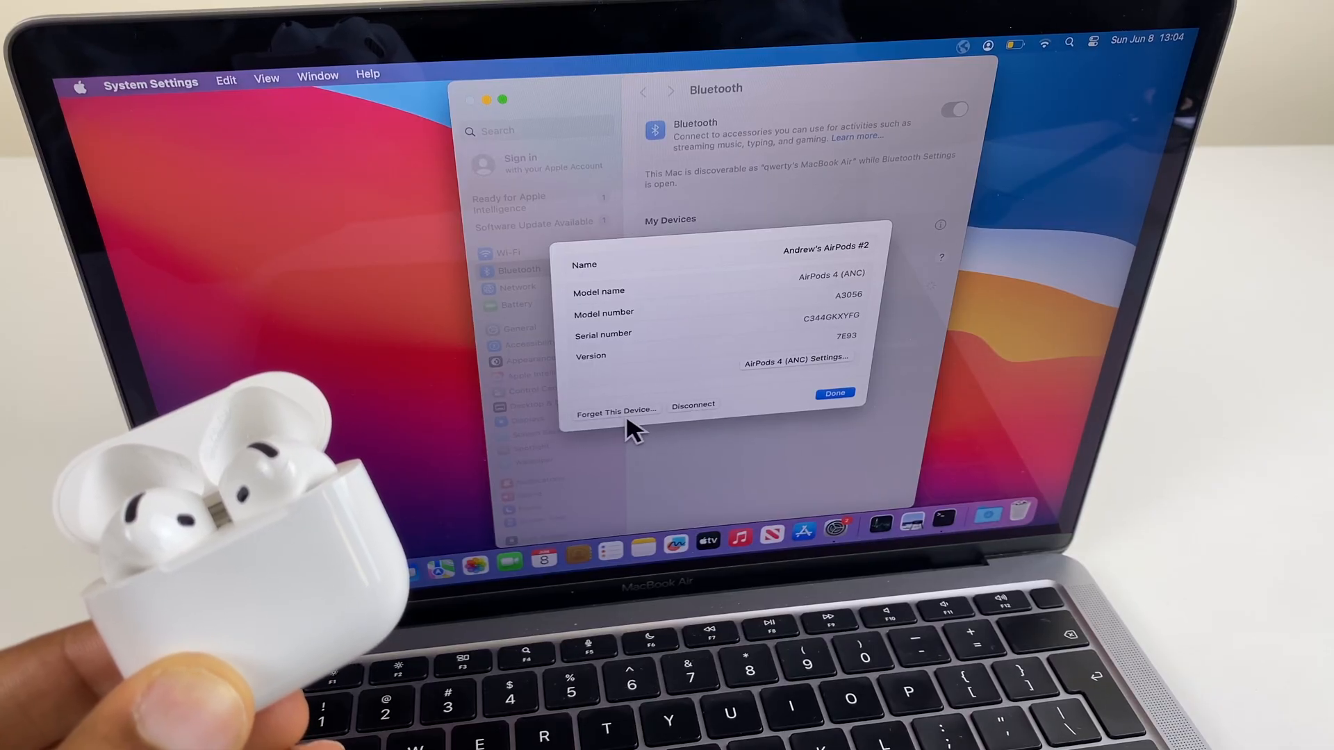
# Show the AirPods 4 (ANC) settings page with noise control, call and audio options.
pyautogui.click(793, 357)
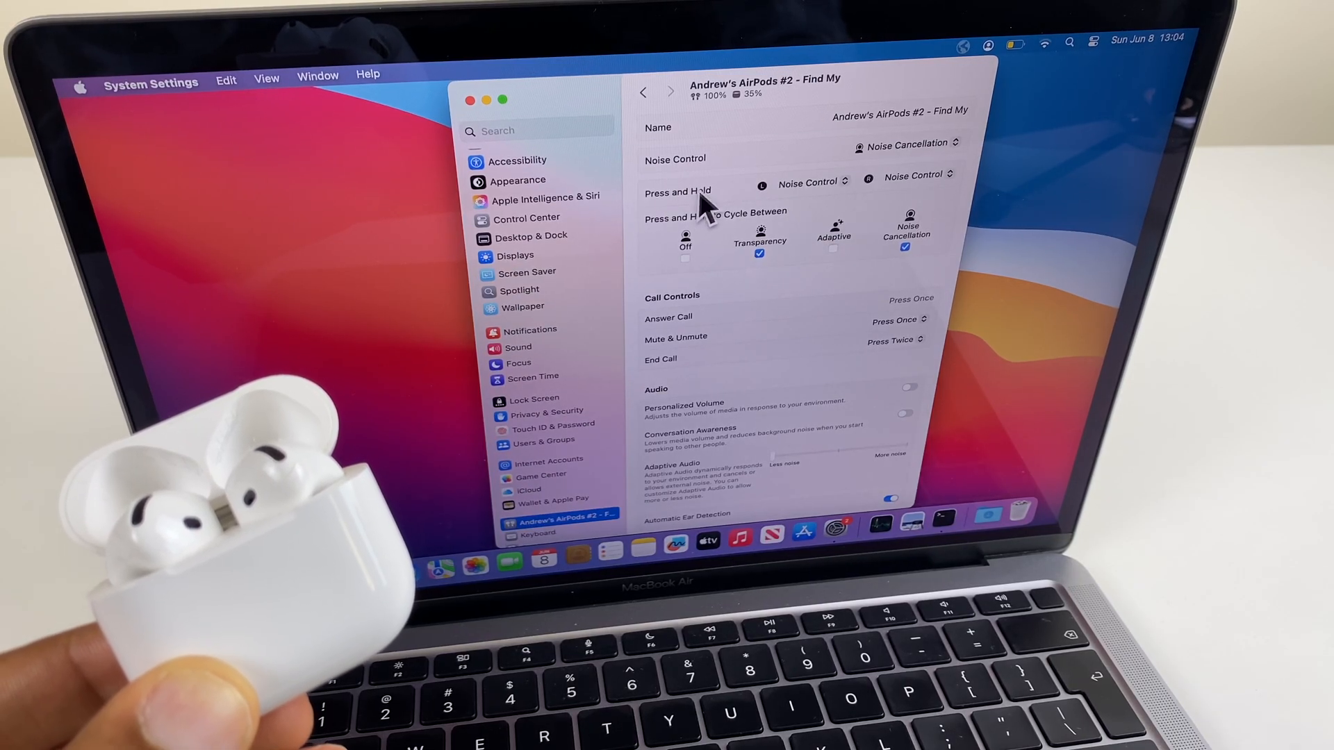
pyautogui.scroll(-2, 766, 267)
pyautogui.scroll(-3, 766, 267)
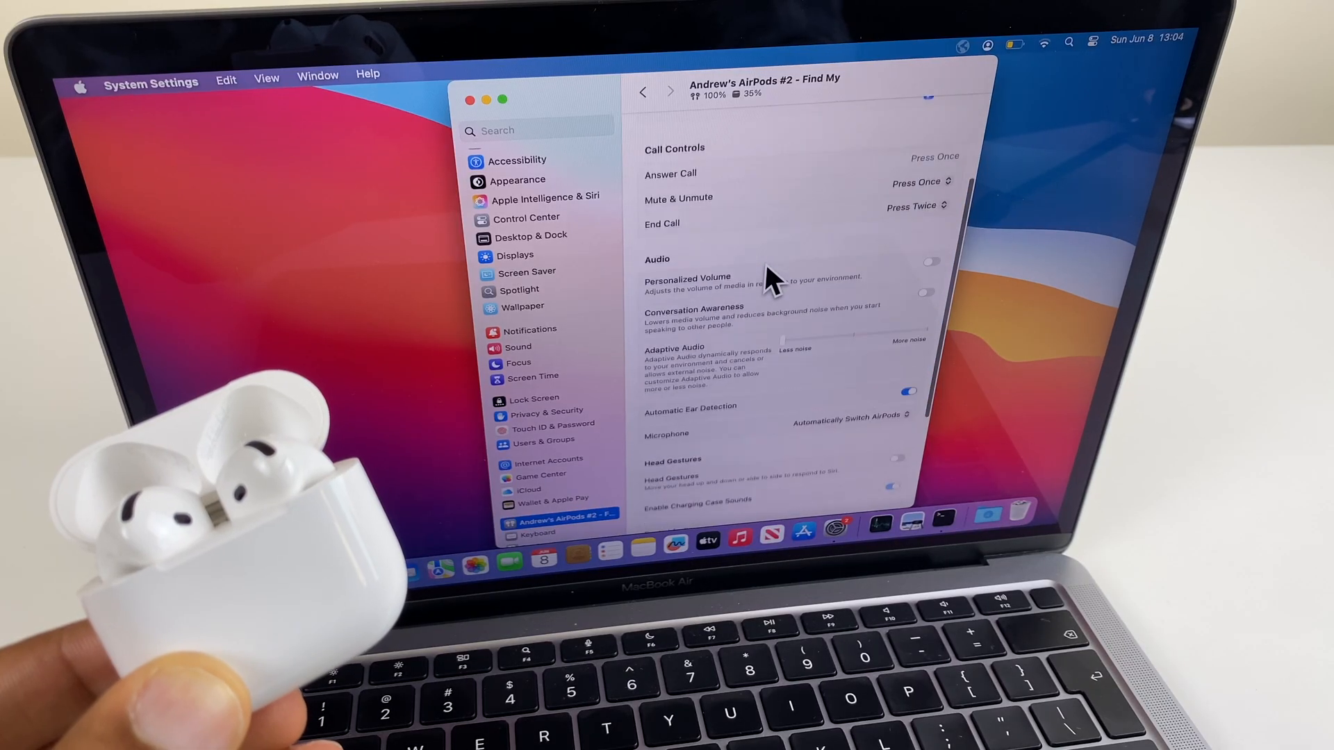
pyautogui.scroll(-2, 766, 279)
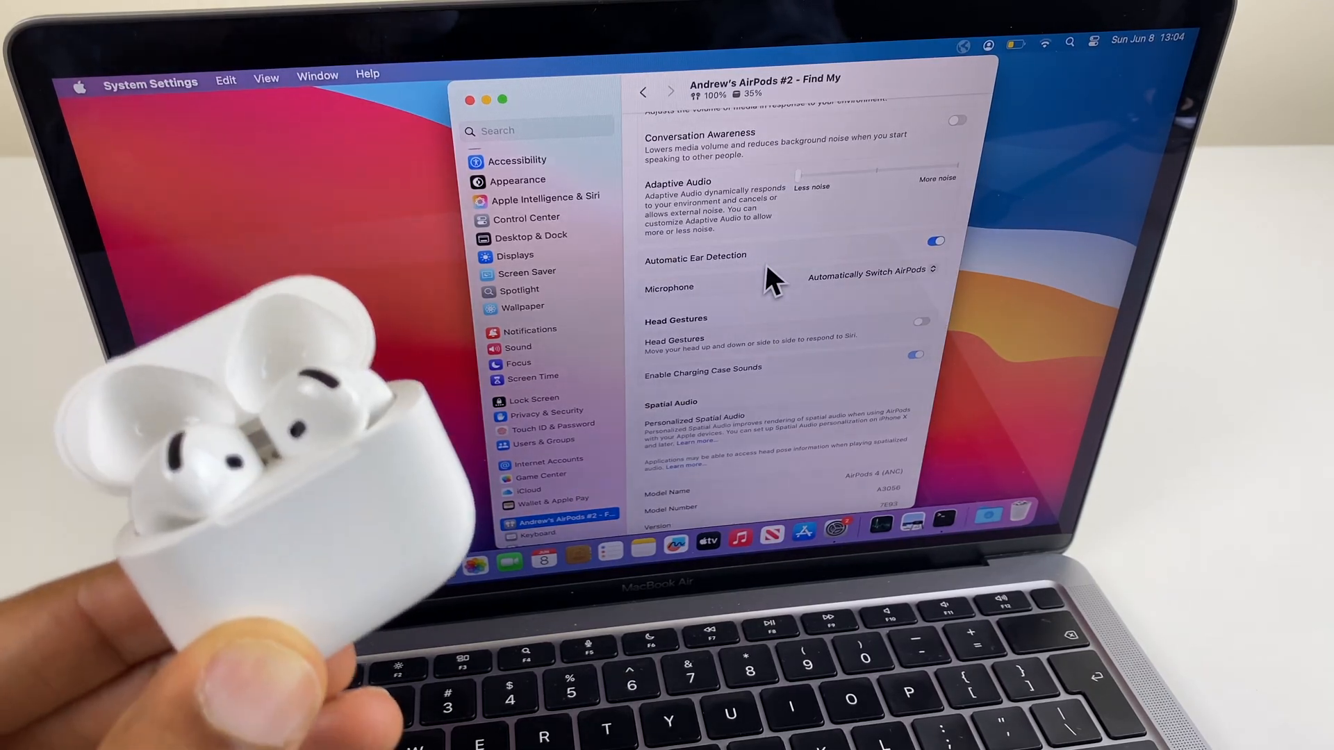